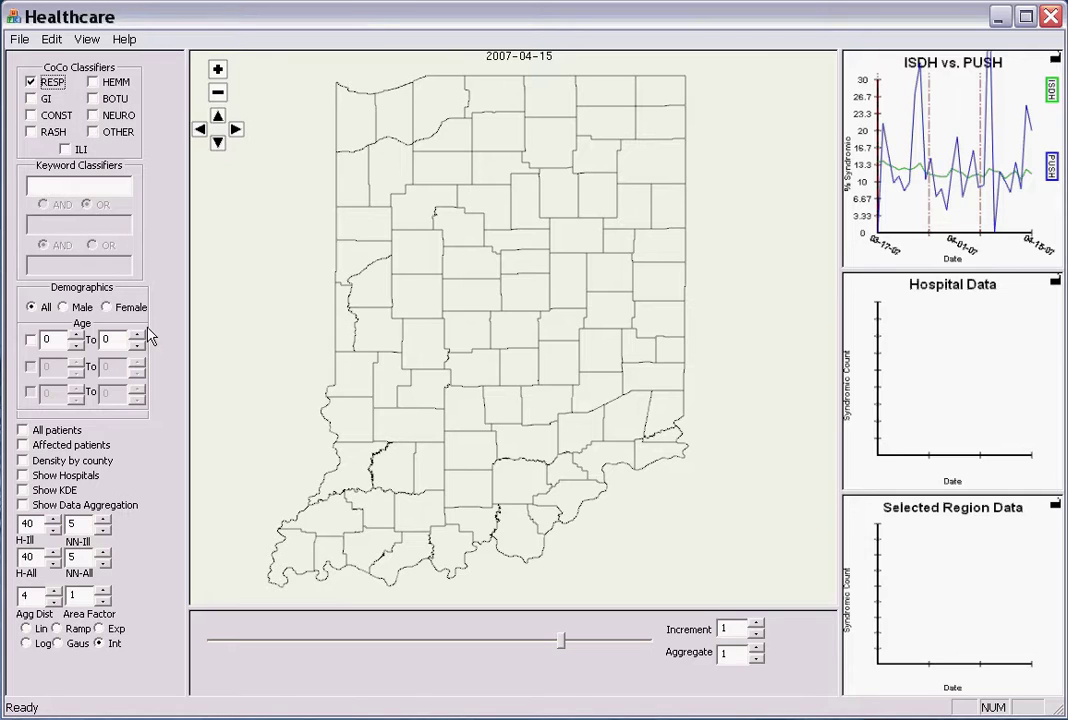
Step: View the density by county map and the data aggregation circles one after the other, hiding each again
{"action": "left_click", "coordinate": [23, 461]}
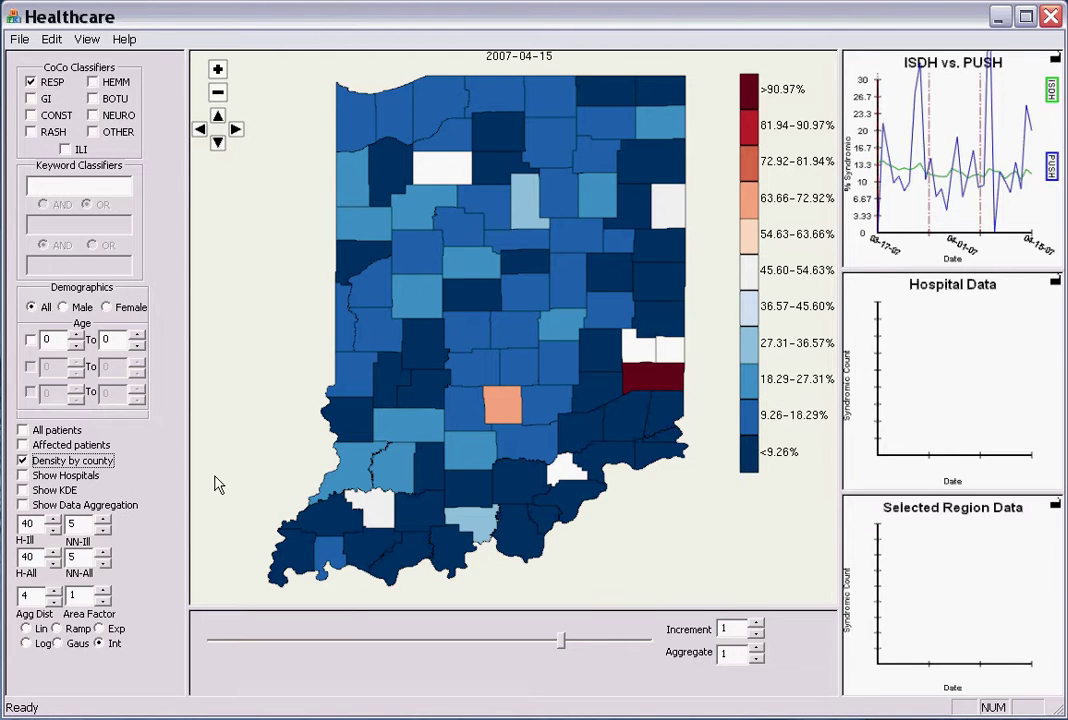
{"action": "left_click", "coordinate": [22, 461]}
{"action": "left_click", "coordinate": [22, 505]}
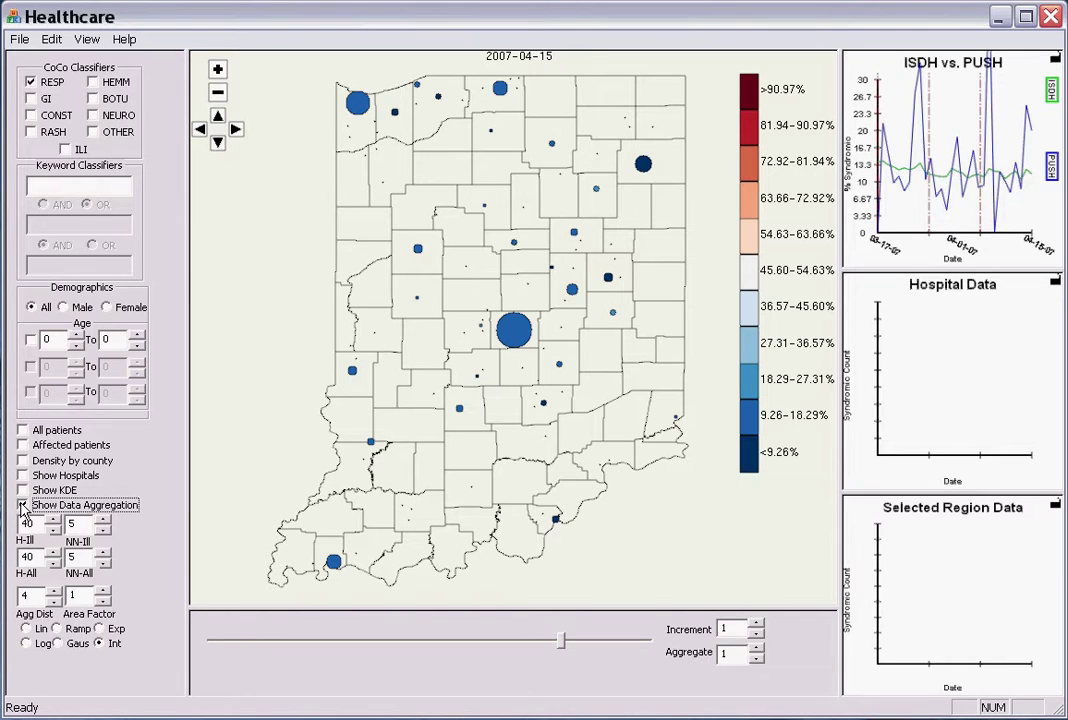
{"action": "left_click", "coordinate": [23, 506]}
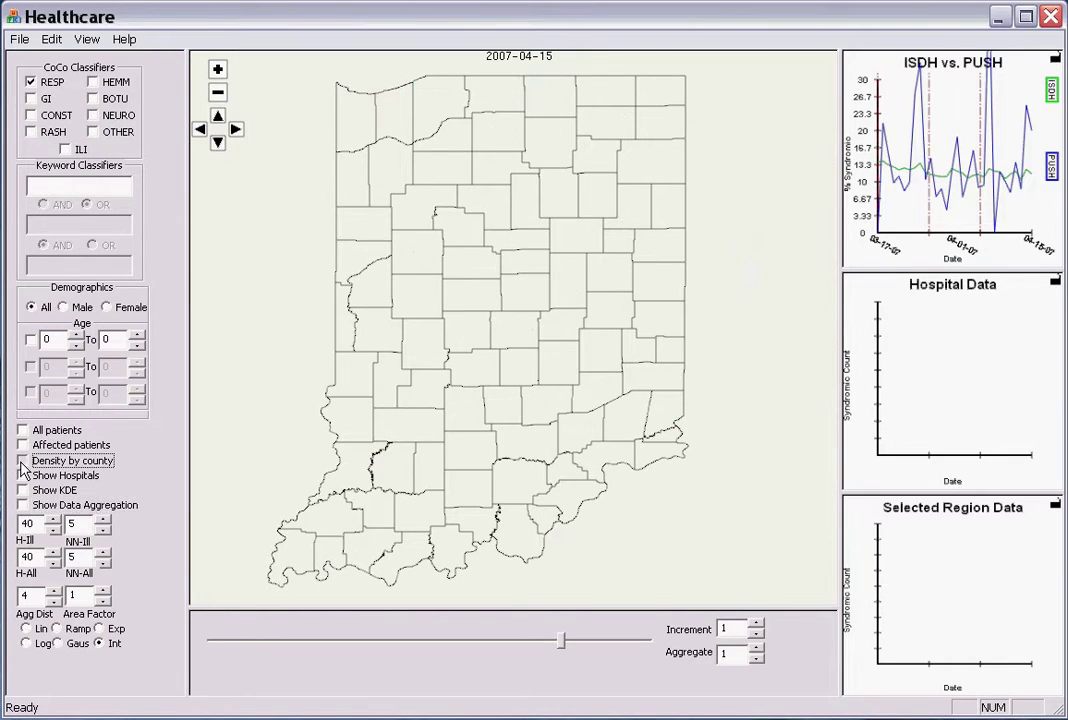
Step: Show the density by county map with the data aggregation circles overlaid, leaving the KDE hidden
{"action": "left_click", "coordinate": [22, 461]}
{"action": "left_click", "coordinate": [23, 492]}
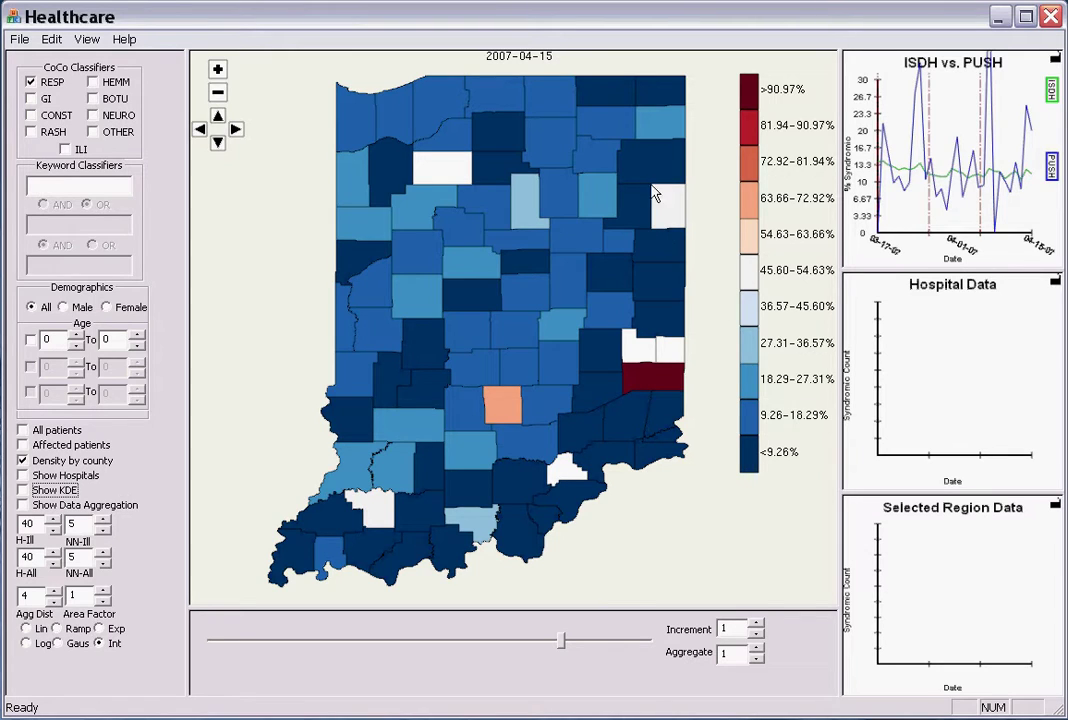
{"action": "left_click", "coordinate": [23, 505]}
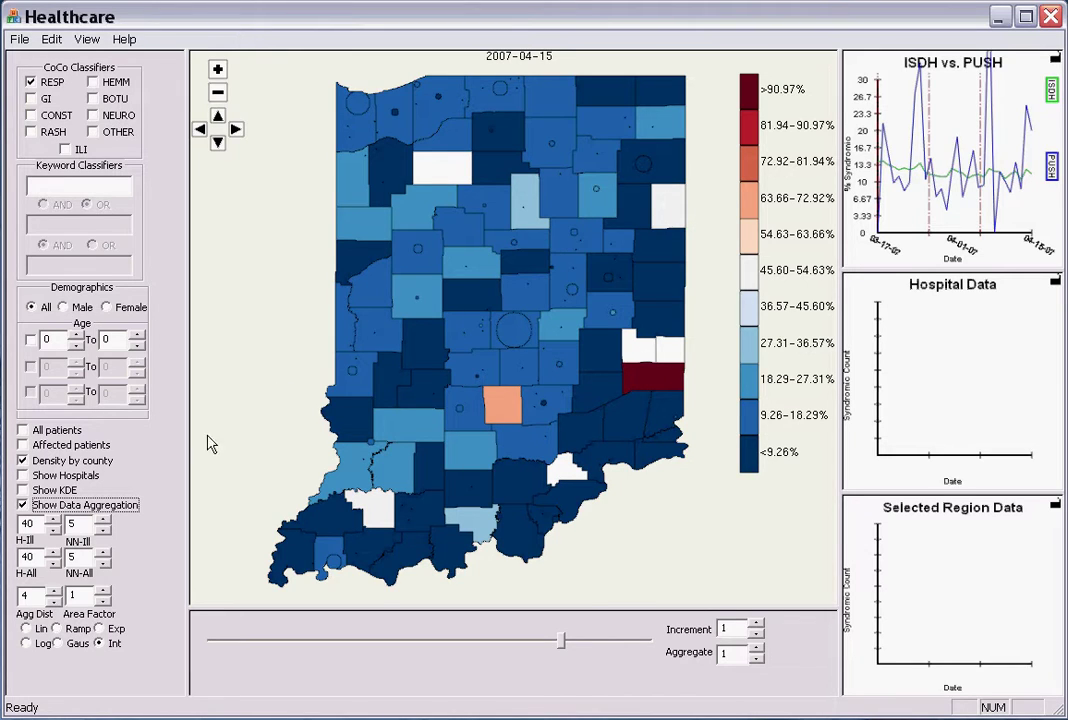
Step: Compare the map under the Lin and Exp color scales and settle on Lin
{"action": "left_click", "coordinate": [26, 629]}
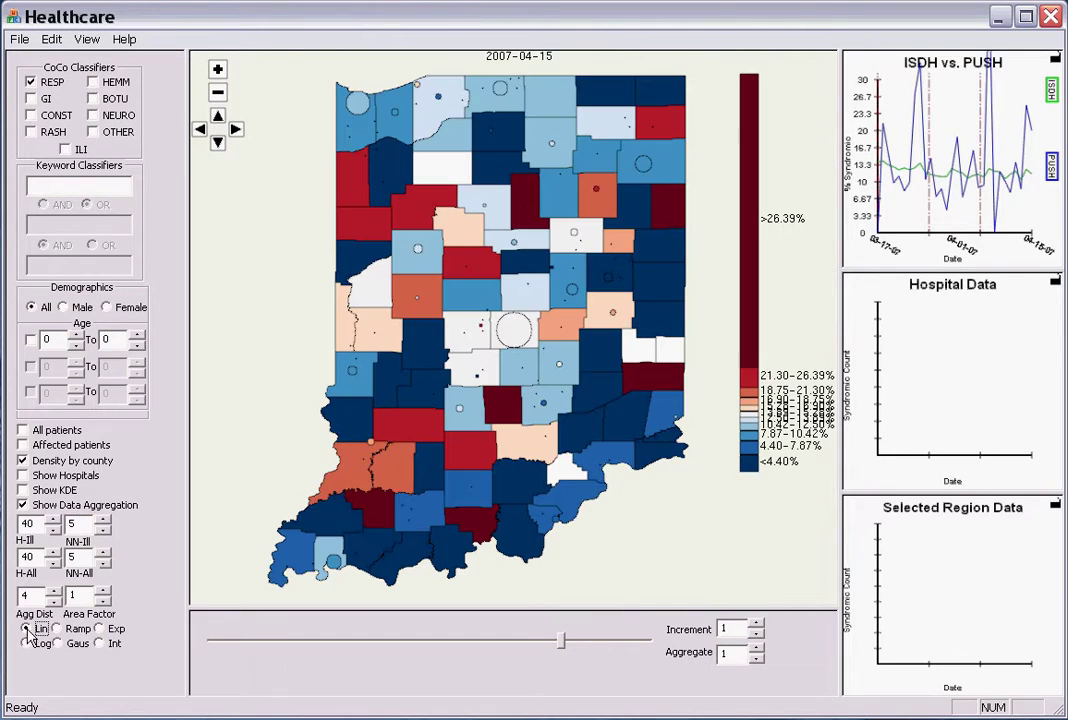
{"action": "left_click", "coordinate": [98, 630]}
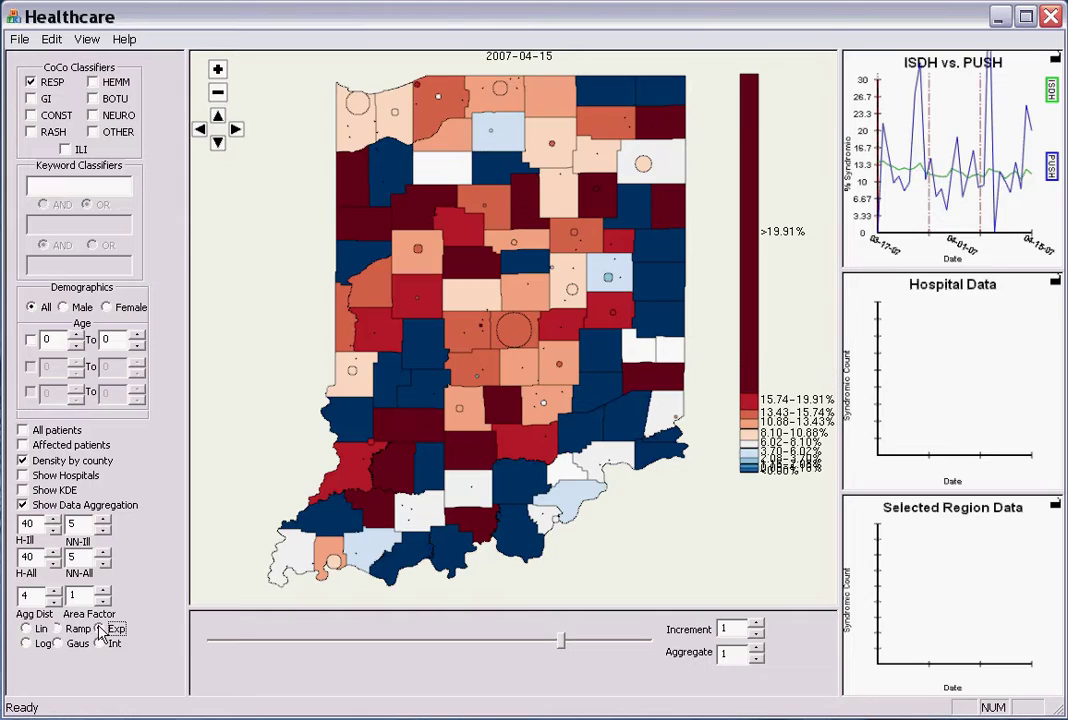
{"action": "left_click", "coordinate": [28, 644]}
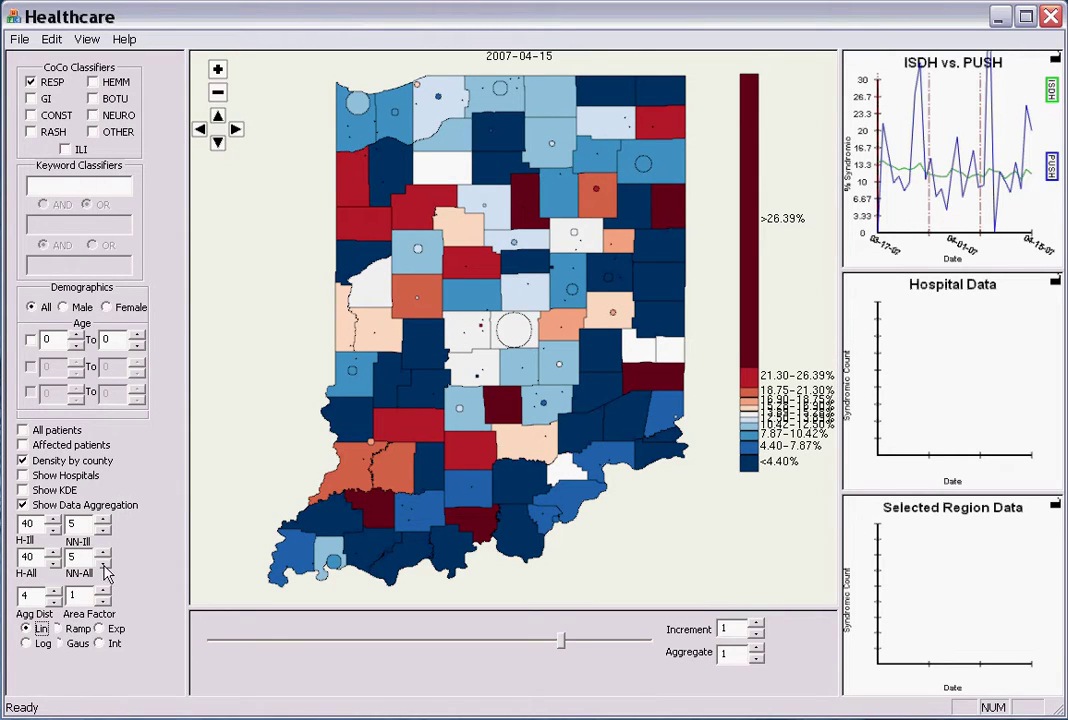
Step: Hide both the density by county coloring and the data aggregation circles
{"action": "left_click", "coordinate": [23, 462]}
{"action": "left_click", "coordinate": [23, 462]}
{"action": "left_click", "coordinate": [23, 505]}
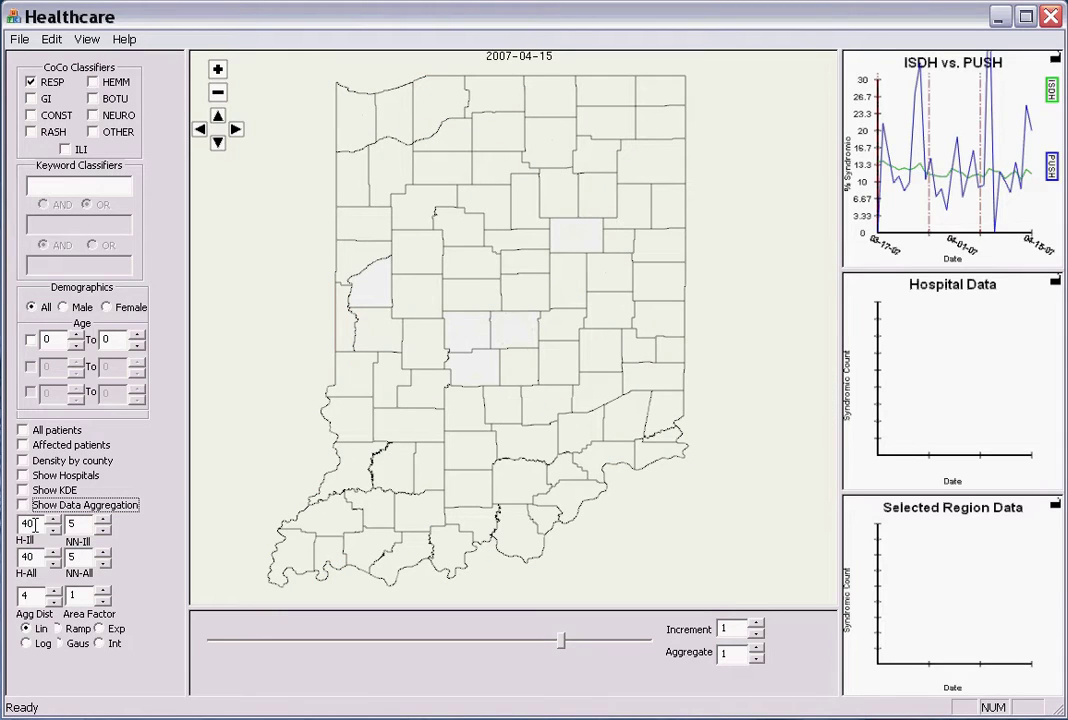
Step: Set the kernel parameters H-Ill to 5, NN-Ill to 18, H-All to 50 and NN-All to 185
{"action": "double_click", "coordinate": [38, 524]}
{"action": "type", "text": "5"}
{"action": "double_click", "coordinate": [70, 524]}
{"action": "type", "text": "18"}
{"action": "double_click", "coordinate": [35, 556]}
{"action": "type", "text": "50"}
{"action": "double_click", "coordinate": [72, 557]}
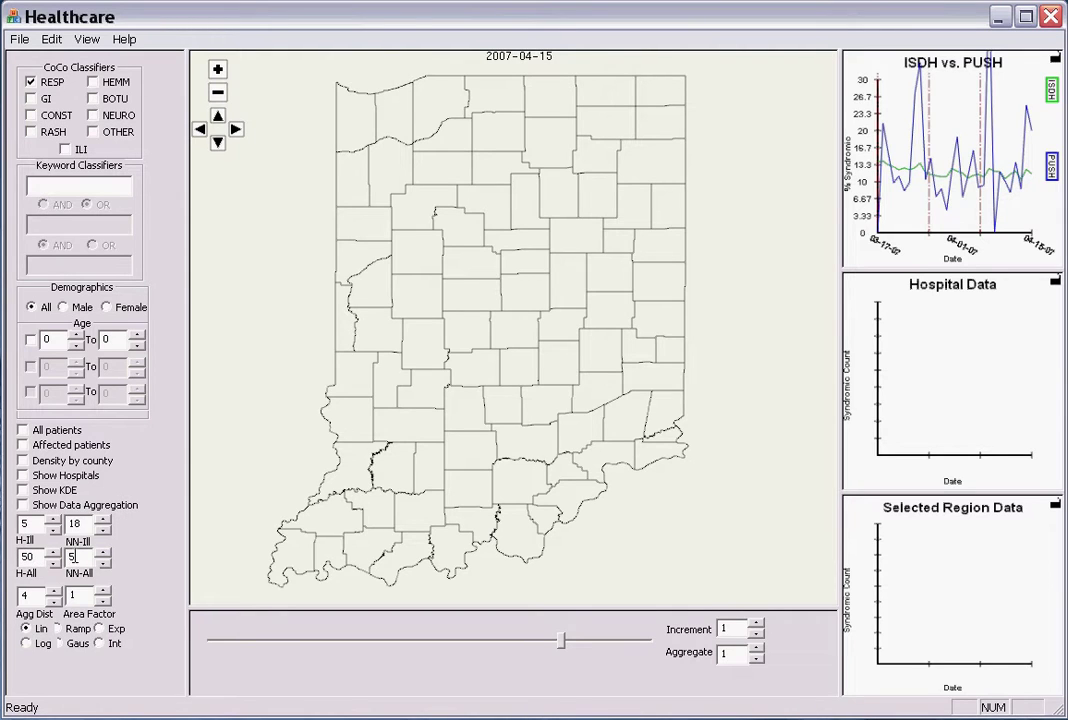
{"action": "type", "text": "18"}
Step: Show the KDE map with the data aggregation circles on top of it
{"action": "left_click", "coordinate": [23, 490]}
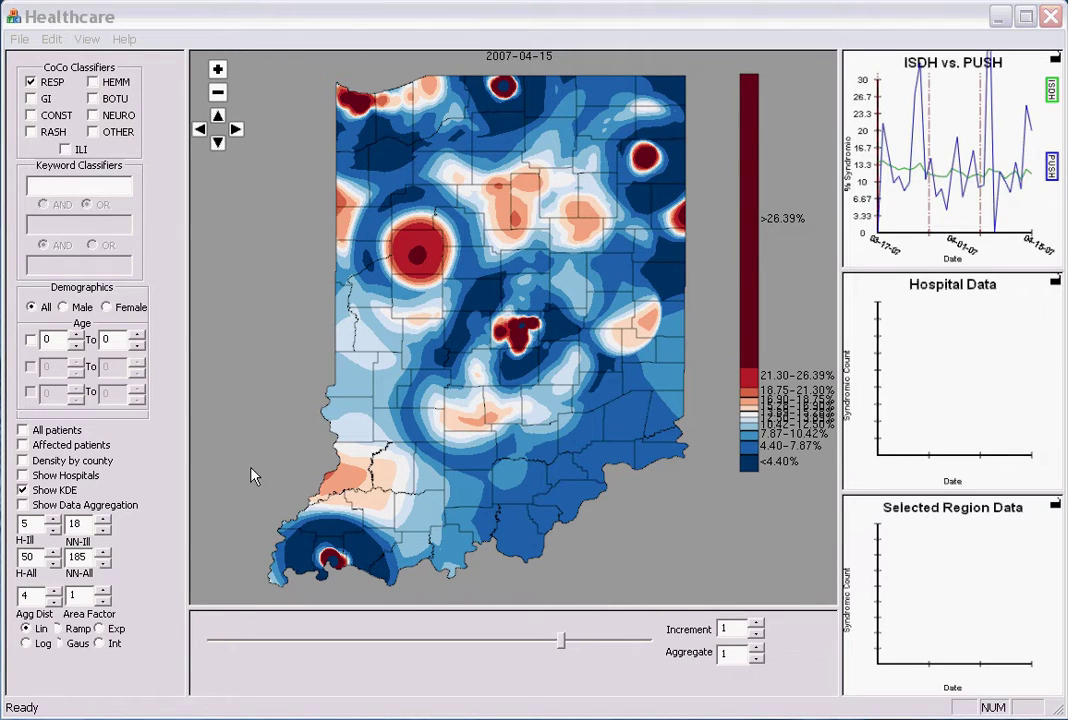
{"action": "left_click", "coordinate": [23, 505]}
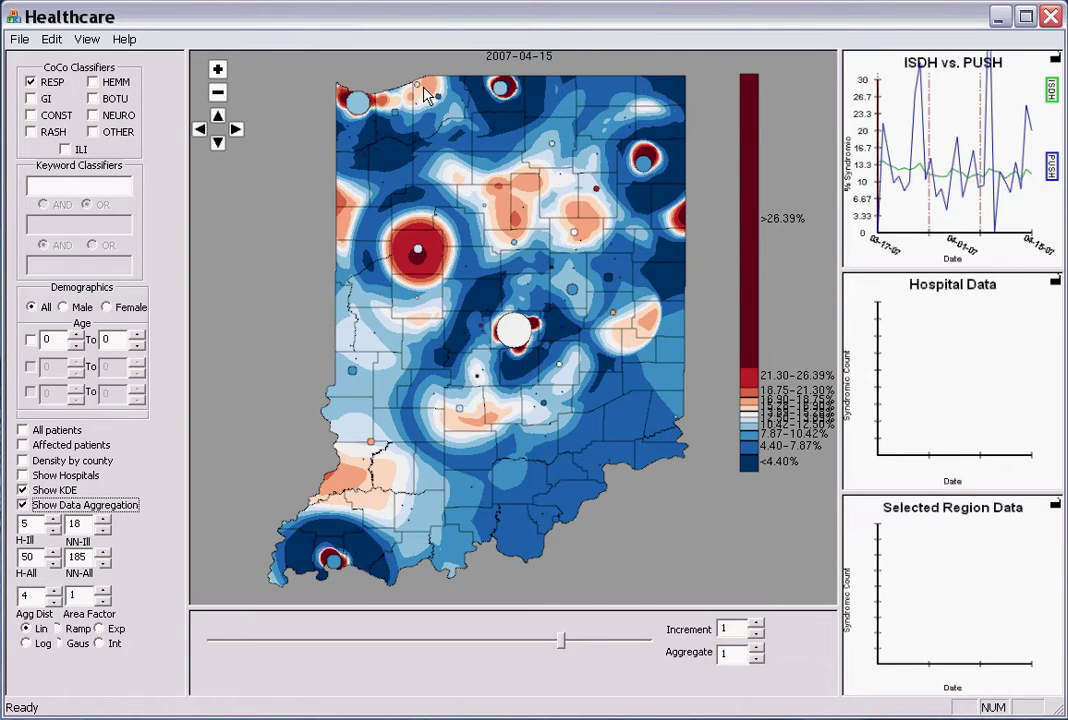
Step: Plot the region data for a small circular selection around the red aggregation marker in northeastern Indiana, and clear the selection
{"action": "left_click", "coordinate": [595, 188]}
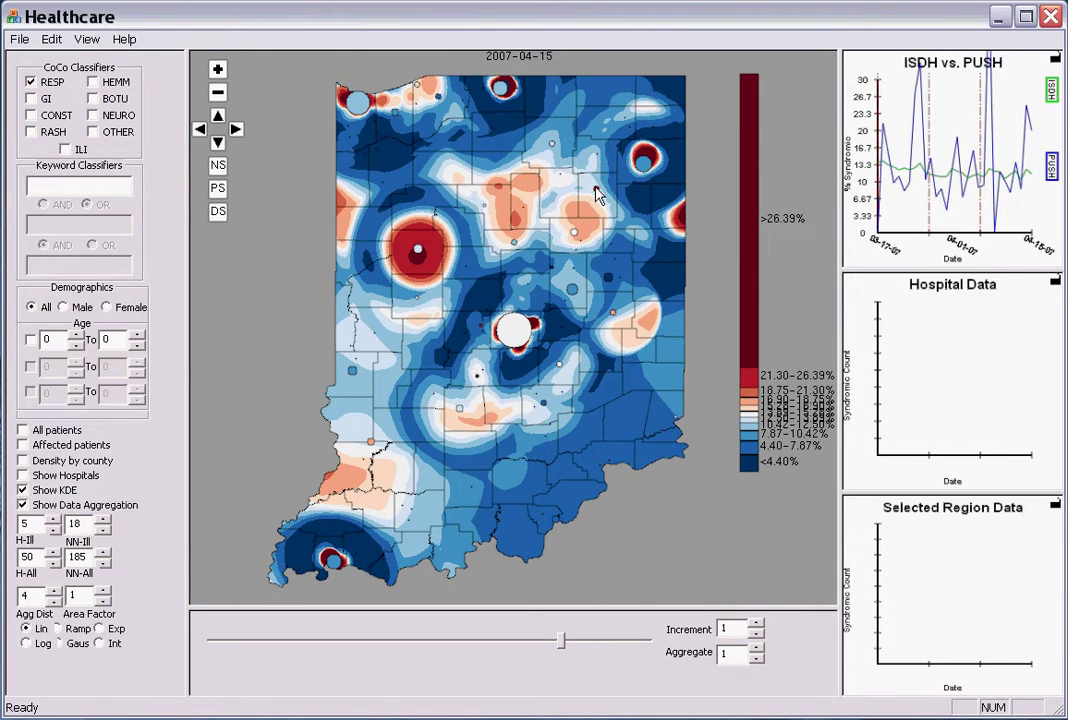
{"action": "left_click_drag", "start_coordinate": [599, 204], "coordinate": [603, 214]}
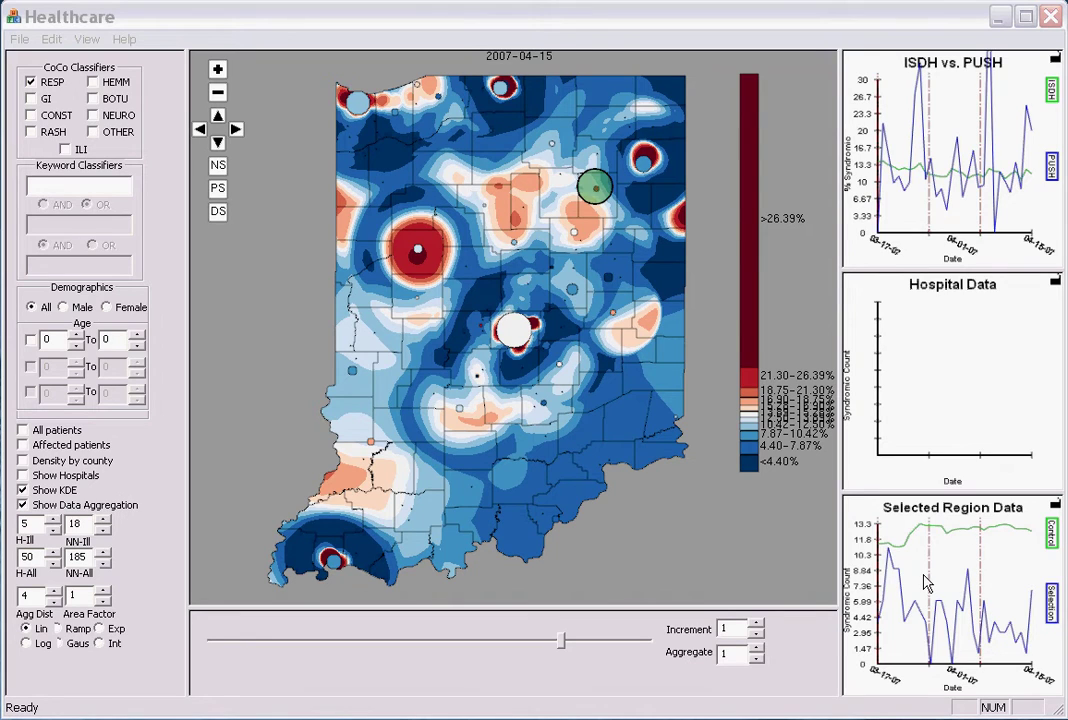
{"action": "left_click", "coordinate": [218, 214]}
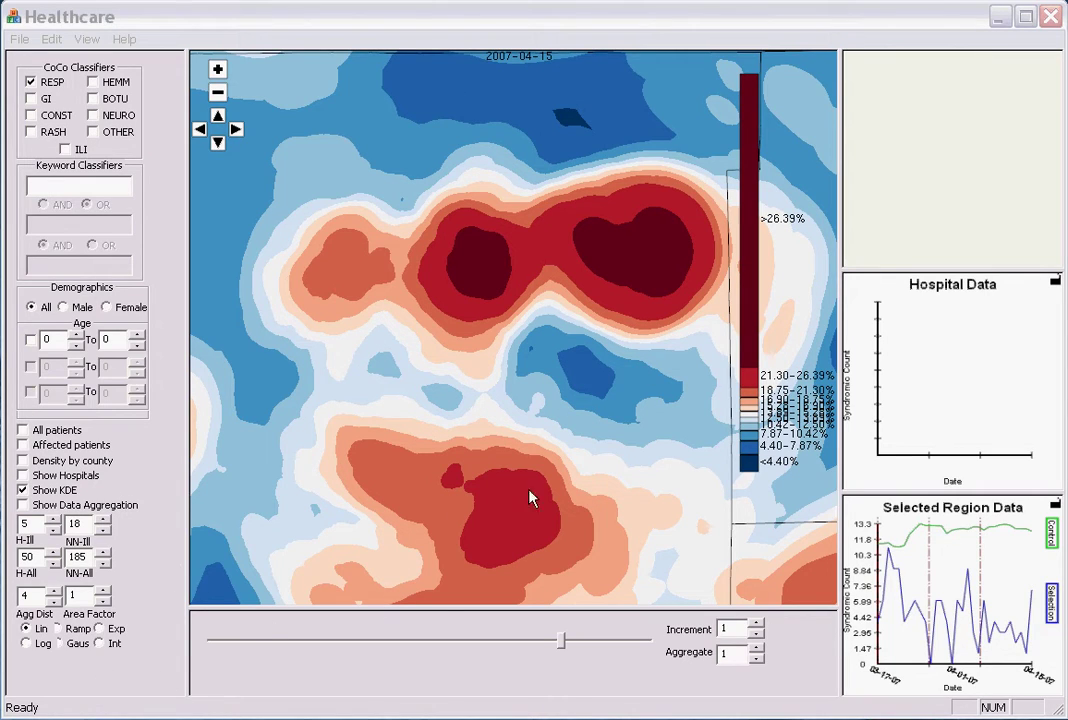
Step: Switch the color scale to Int and move the legend's upper class boundaries to 25.46%, 26.62% and 29.40%
{"action": "left_click", "coordinate": [106, 647]}
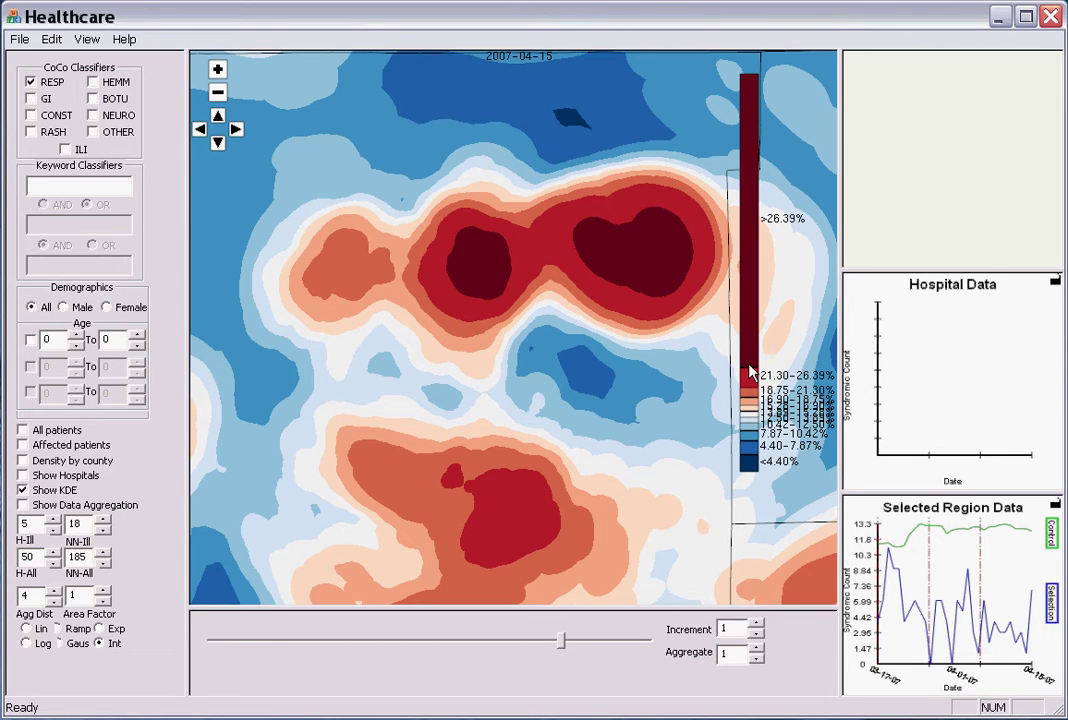
{"action": "left_click_drag", "start_coordinate": [752, 375], "coordinate": [752, 367]}
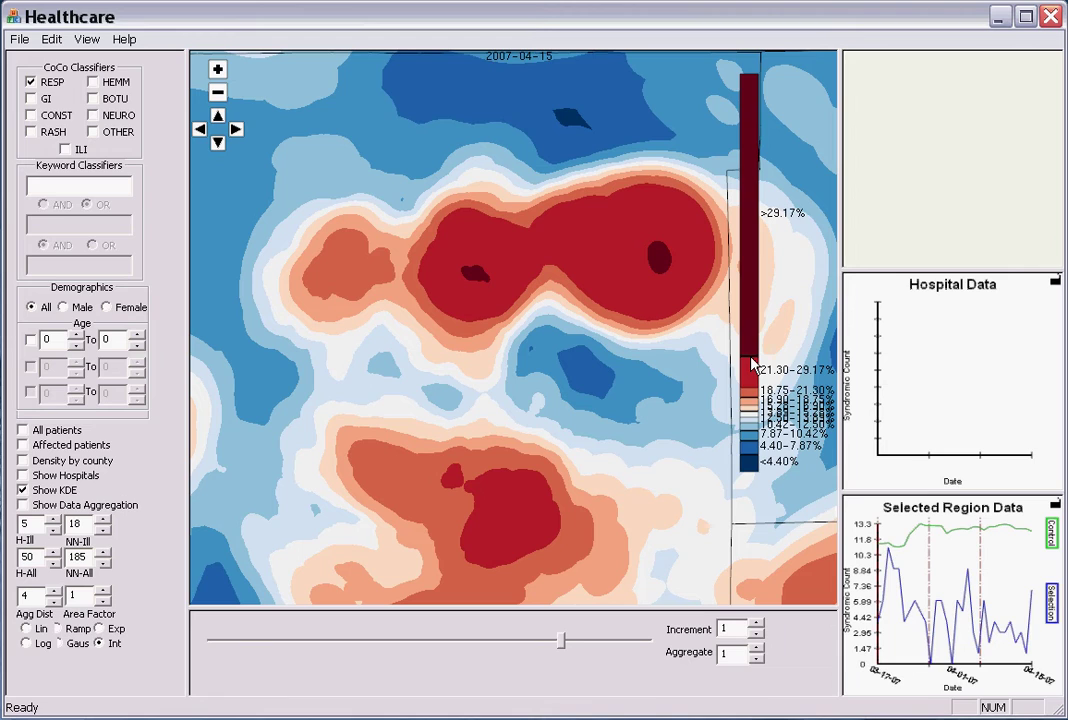
{"action": "left_click_drag", "start_coordinate": [750, 395], "coordinate": [752, 366]}
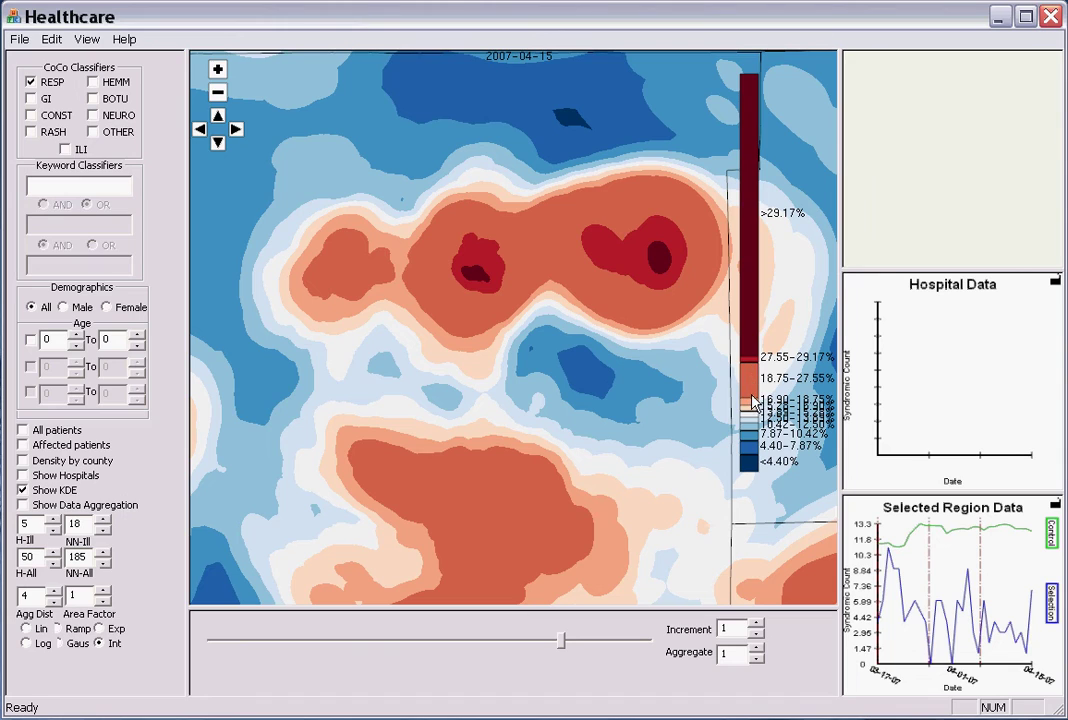
{"action": "mouse_move", "coordinate": [755, 393]}
{"action": "left_mouse_down"}
{"action": "mouse_move", "coordinate": [752, 332]}
{"action": "mouse_move", "coordinate": [750, 373]}
{"action": "left_mouse_up"}
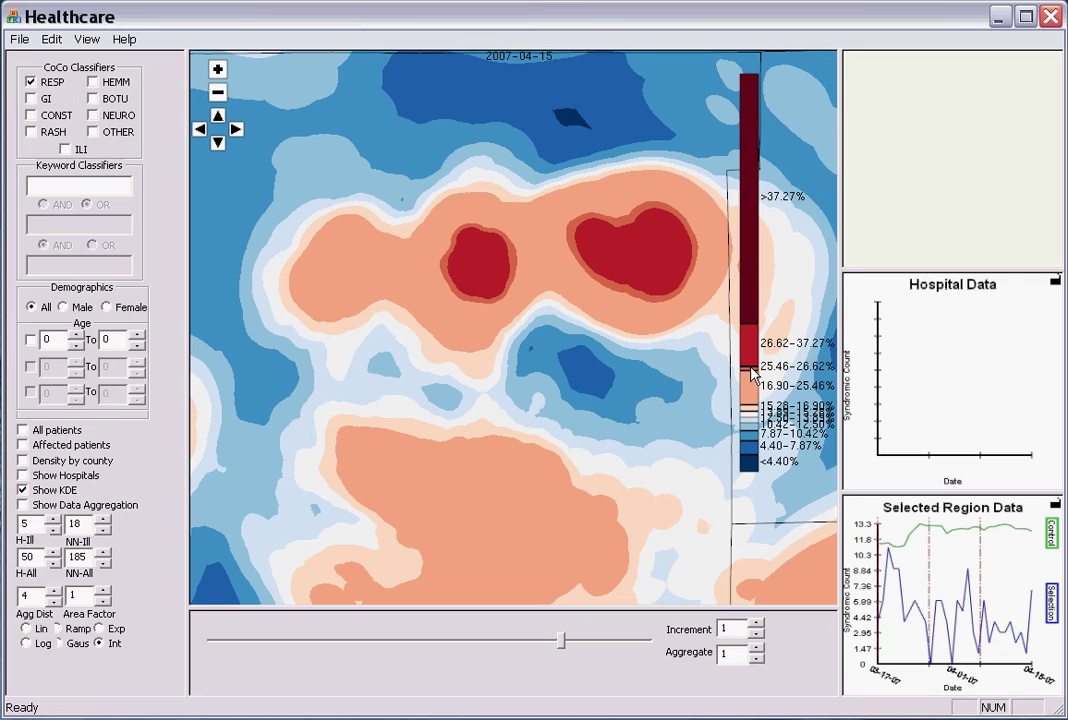
{"action": "left_click_drag", "start_coordinate": [752, 327], "coordinate": [753, 364]}
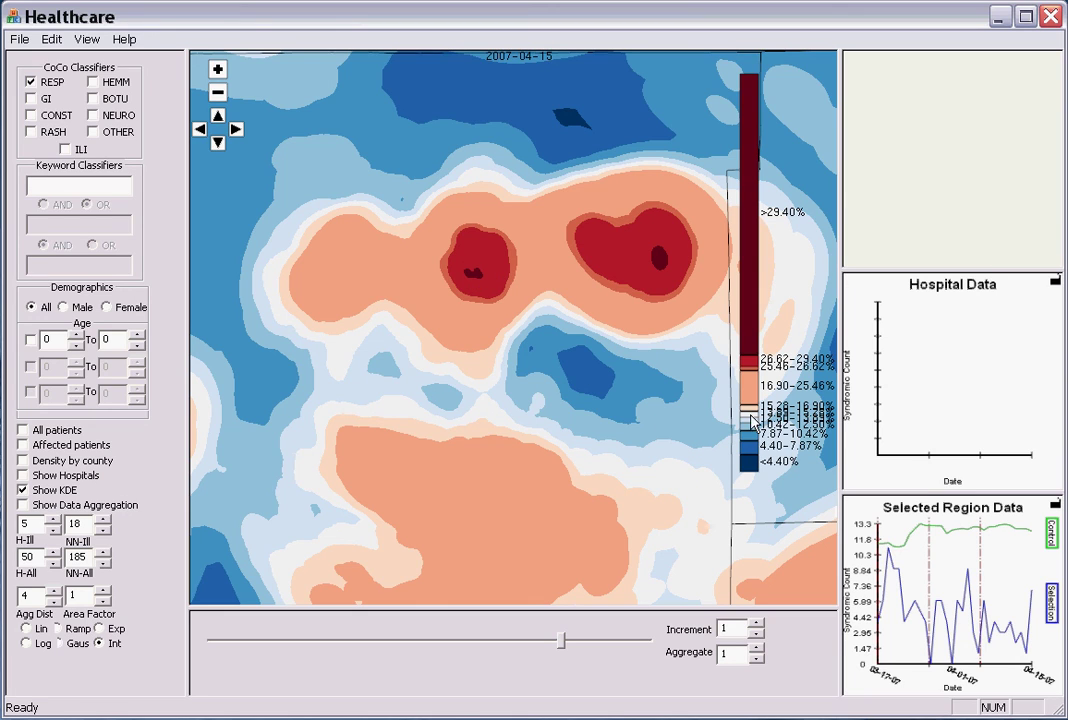
Step: Move the legend's middle class boundaries to 14.35%, 18.52% and 21.76%
{"action": "left_click_drag", "start_coordinate": [748, 413], "coordinate": [752, 418]}
{"action": "scroll", "coordinate": [751, 412], "scroll_direction": "up", "scroll_amount": 5}
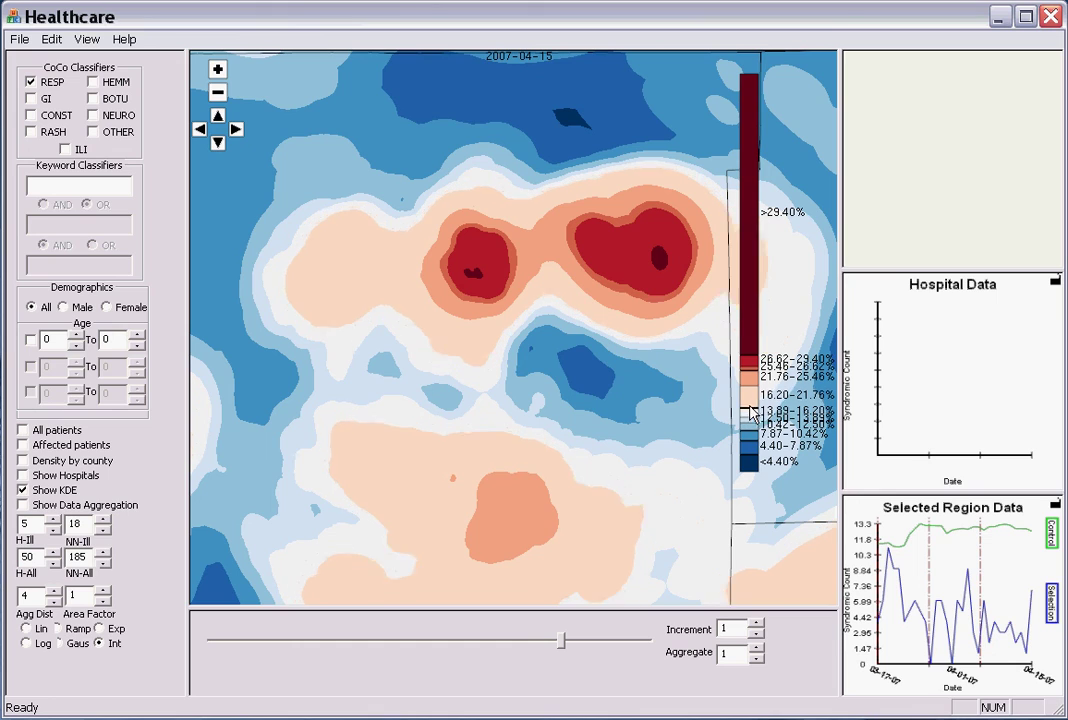
{"action": "scroll", "coordinate": [752, 418], "scroll_direction": "up", "scroll_amount": 3}
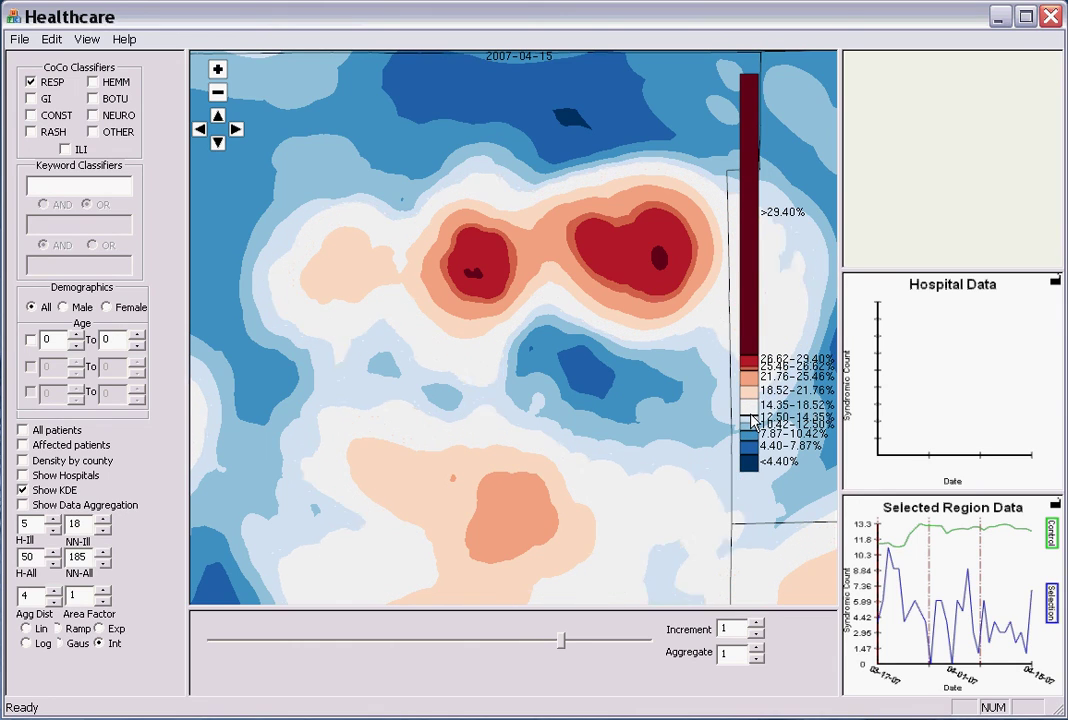